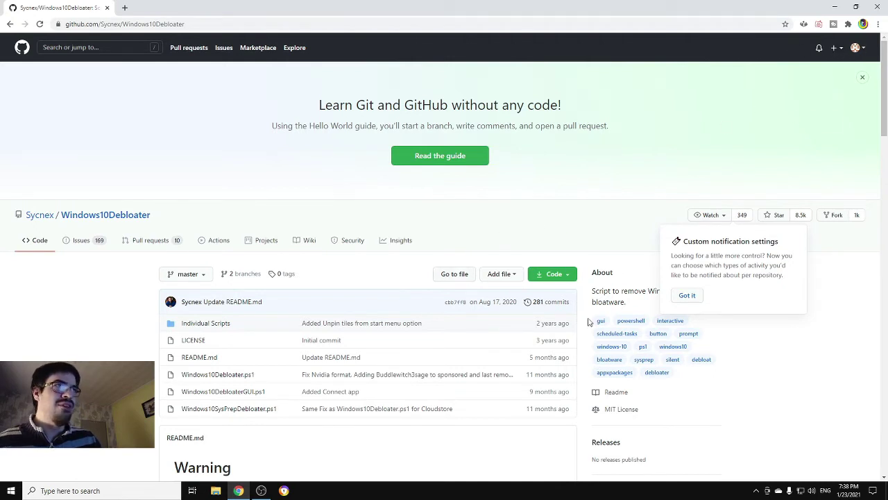
Download the Windows10Debloater repository as a ZIP, open the archive, and minimize the browser.
click(568, 277)
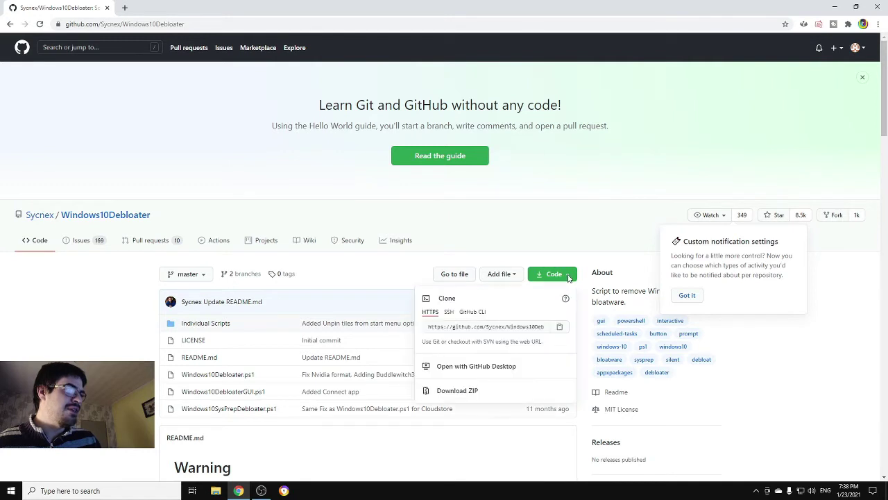
click(463, 392)
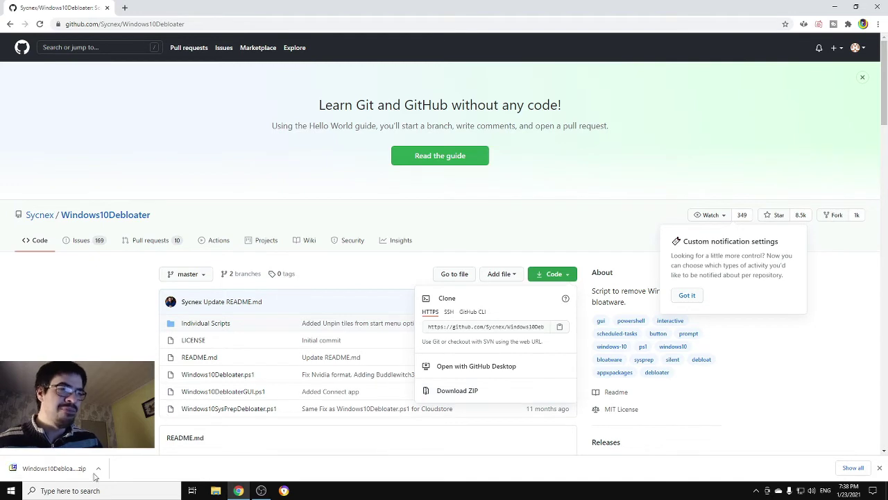
click(66, 469)
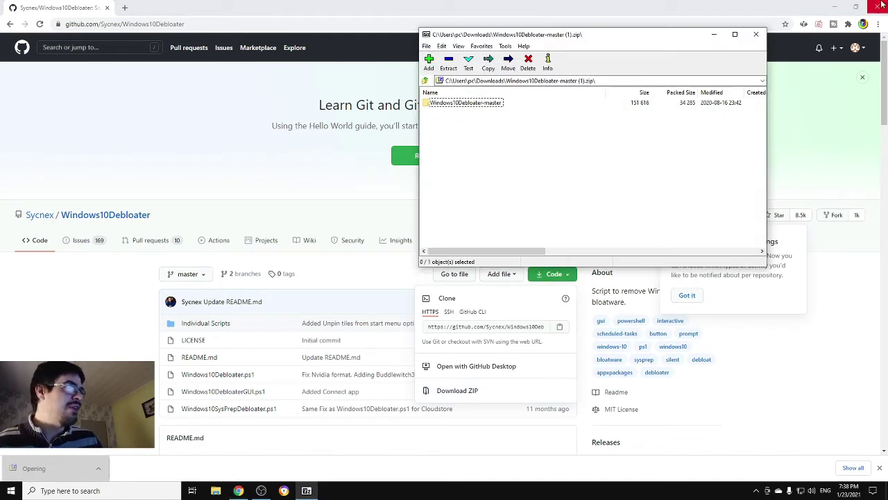
click(834, 7)
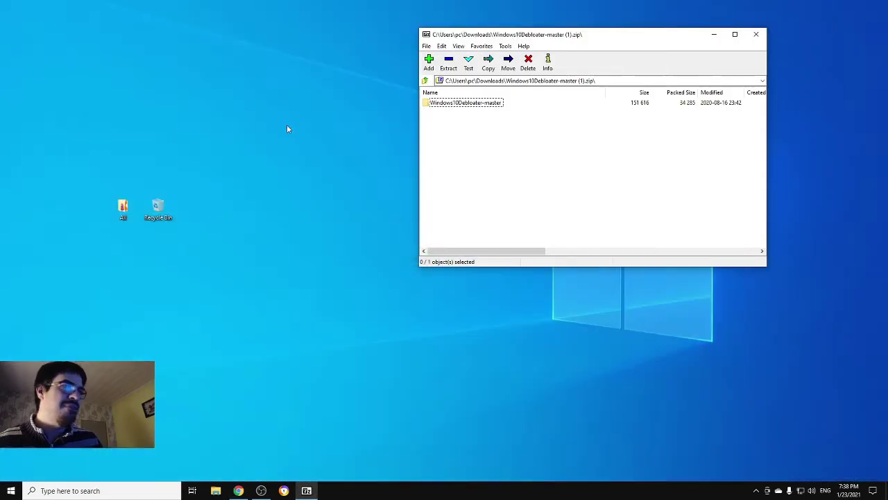
Create a new folder on the desktop and extract Windows10Debloater-master from the archive into it.
right_click(206, 172)
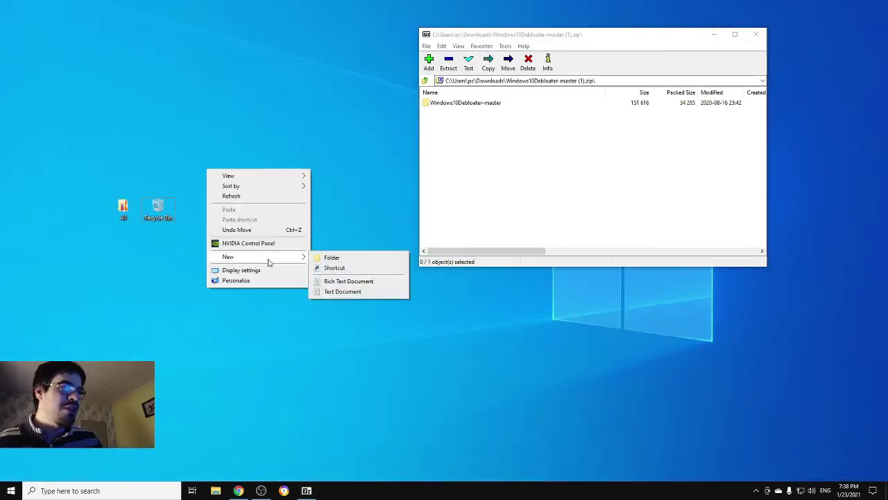
click(321, 257)
drag(227, 173, 229, 208)
click(451, 136)
drag(455, 107, 251, 207)
Open the extracted Windows10Debloater-master folder and run the Windows10DebloaterGUI script with PowerShell.
double_click(239, 206)
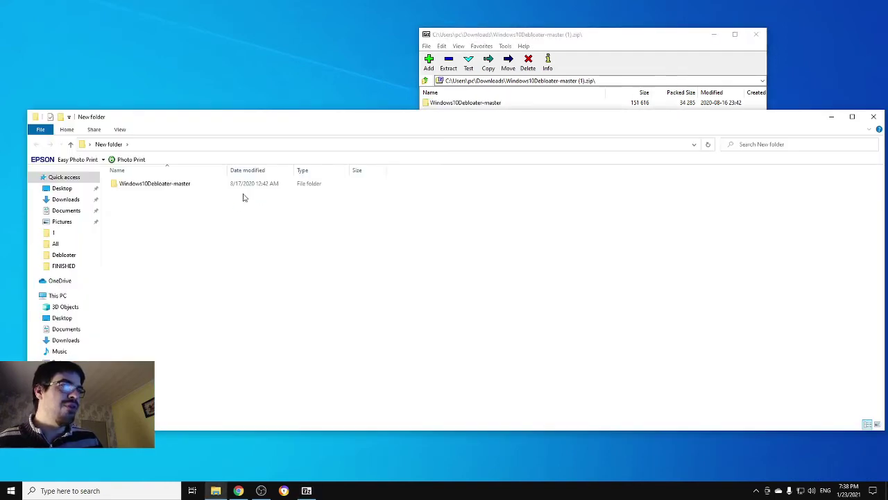
double_click(158, 185)
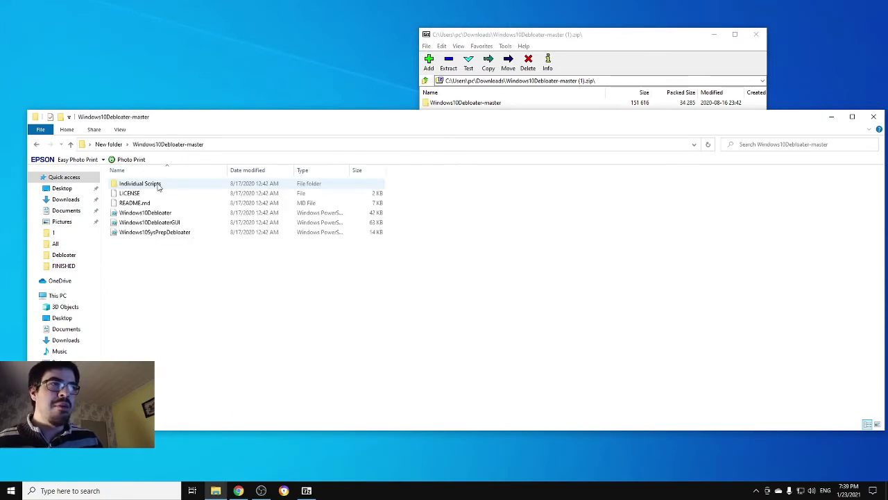
click(202, 224)
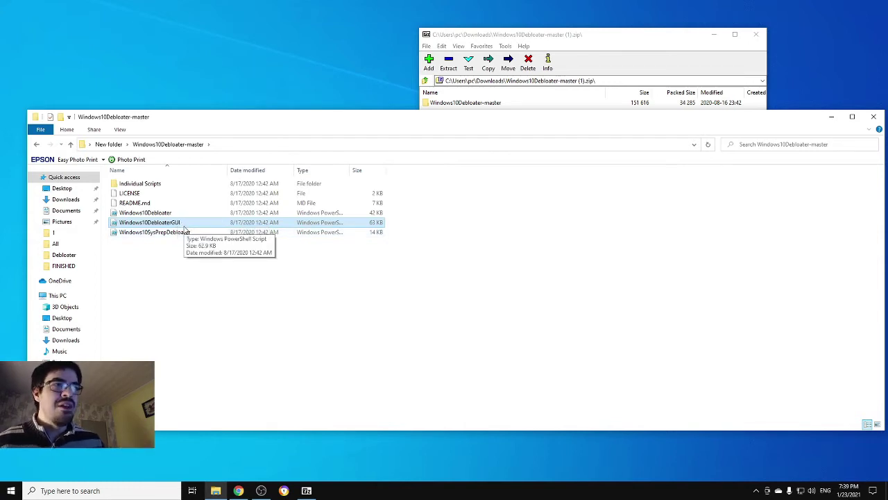
right_click(185, 228)
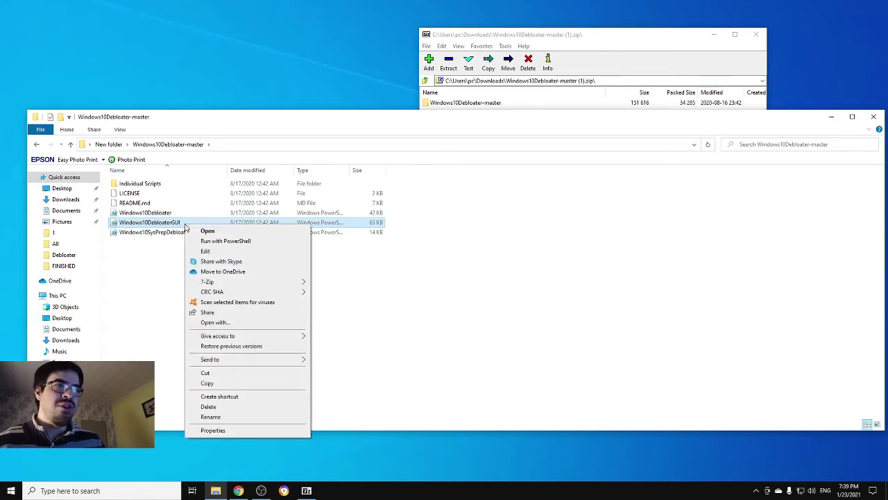
click(206, 241)
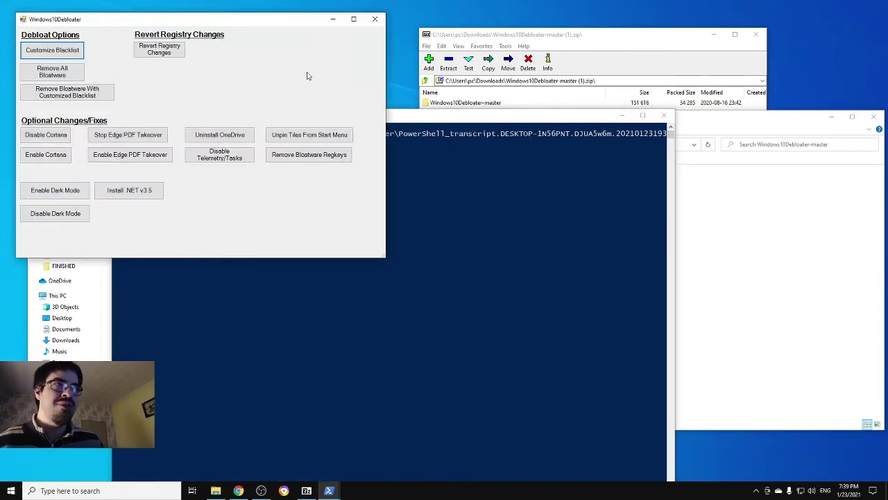
Reposition the Windows10Debloater and PowerShell windows on the desktop.
drag(262, 23, 421, 154)
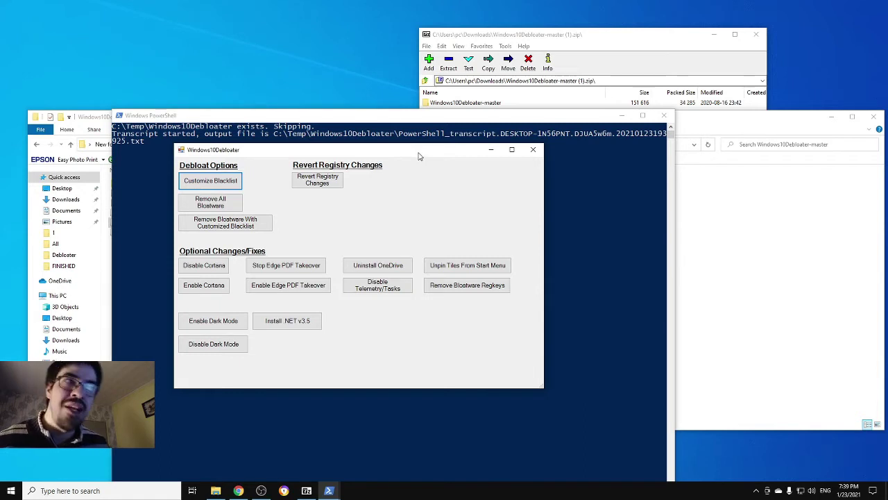
drag(418, 156, 409, 136)
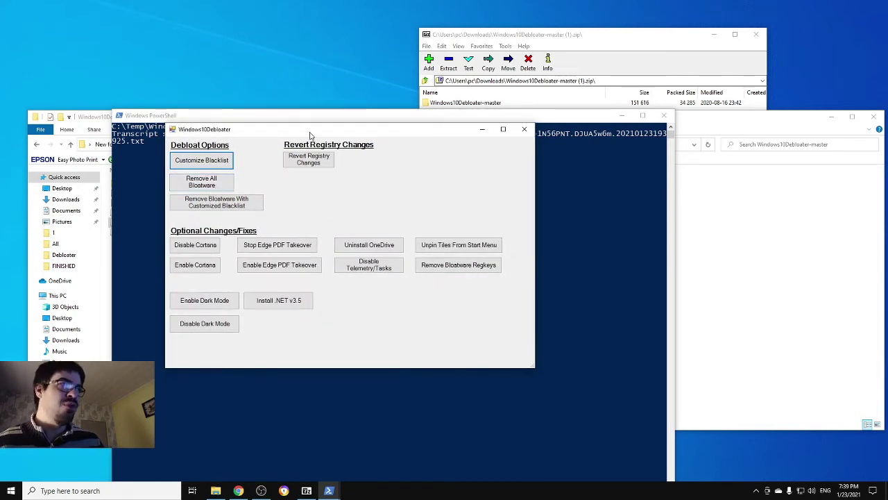
drag(310, 136, 378, 183)
drag(378, 116, 508, 123)
click(183, 279)
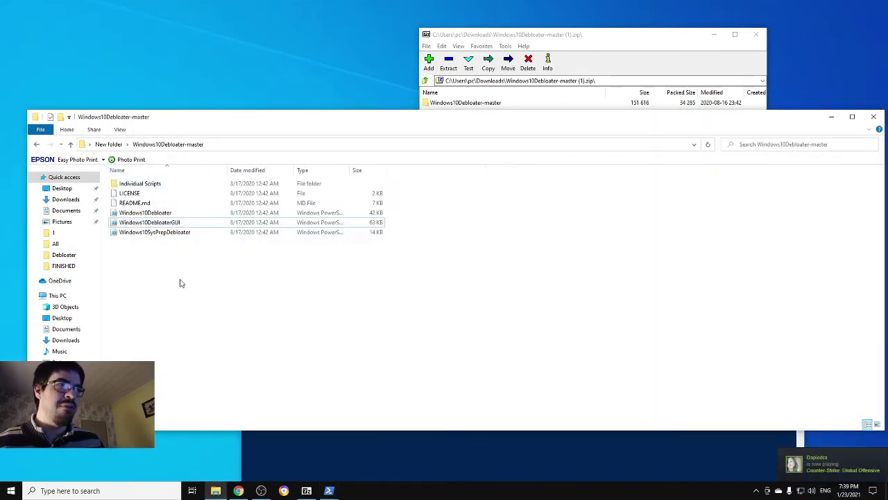
click(306, 490)
mouse_move(329, 490)
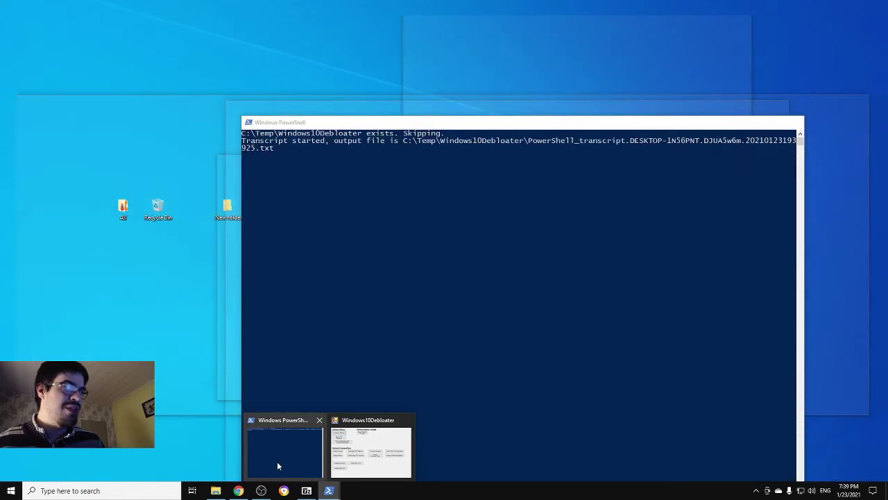
click(278, 460)
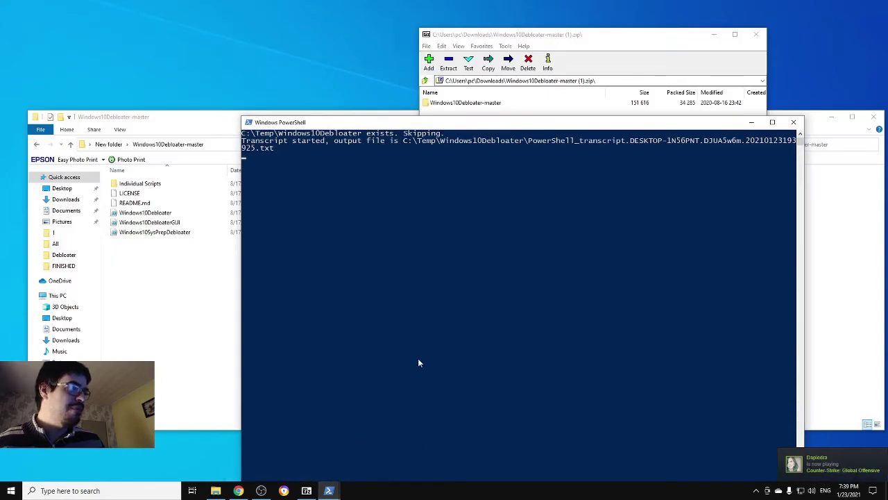
drag(648, 126, 488, 107)
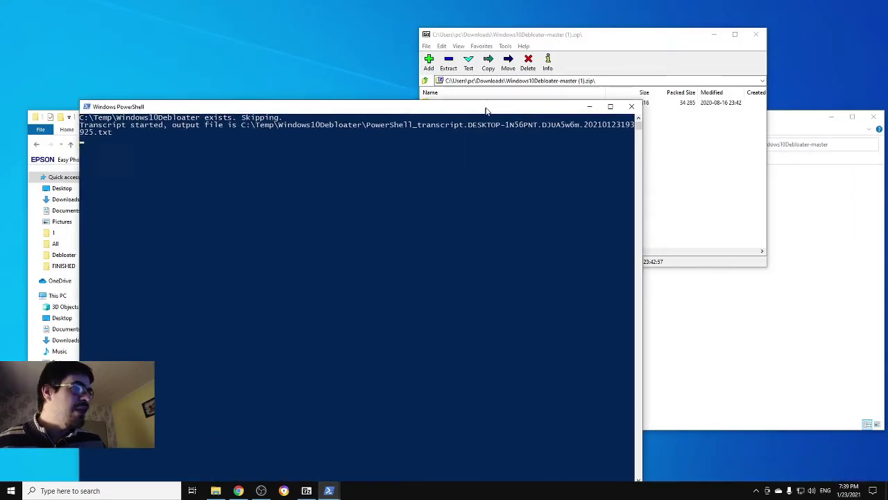
Close the 7-Zip window showing the downloaded archive.
click(678, 152)
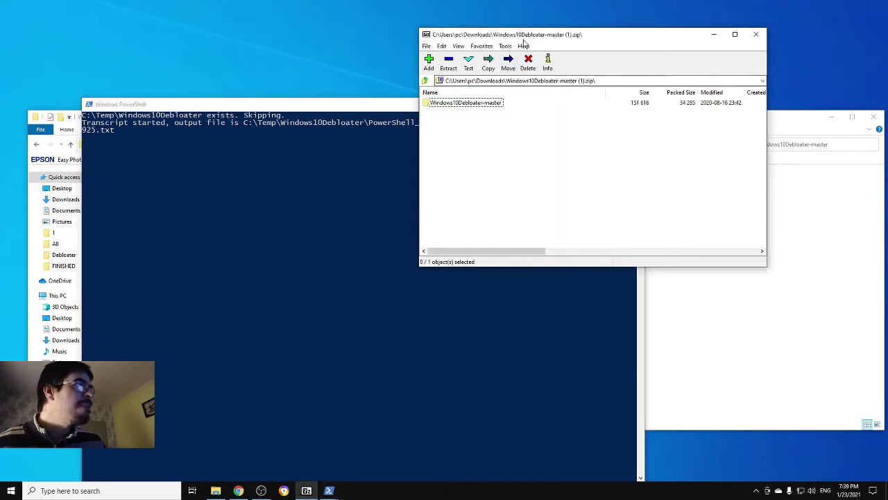
drag(525, 36, 340, 82)
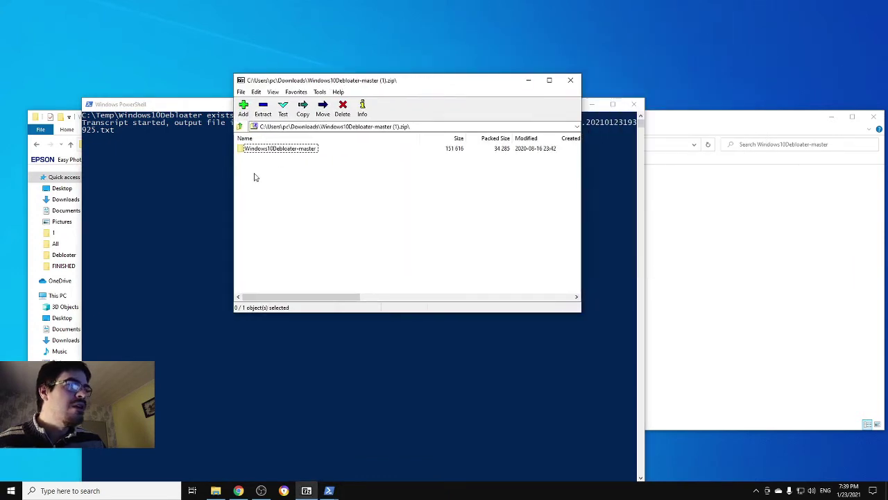
click(570, 79)
Bring the Windows10Debloater window to the front with the PowerShell console directly behind it.
click(645, 142)
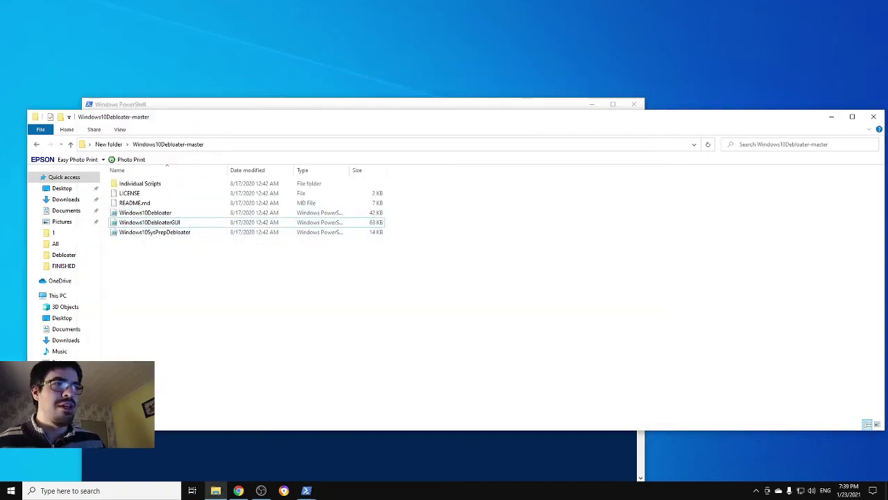
mouse_move(306, 489)
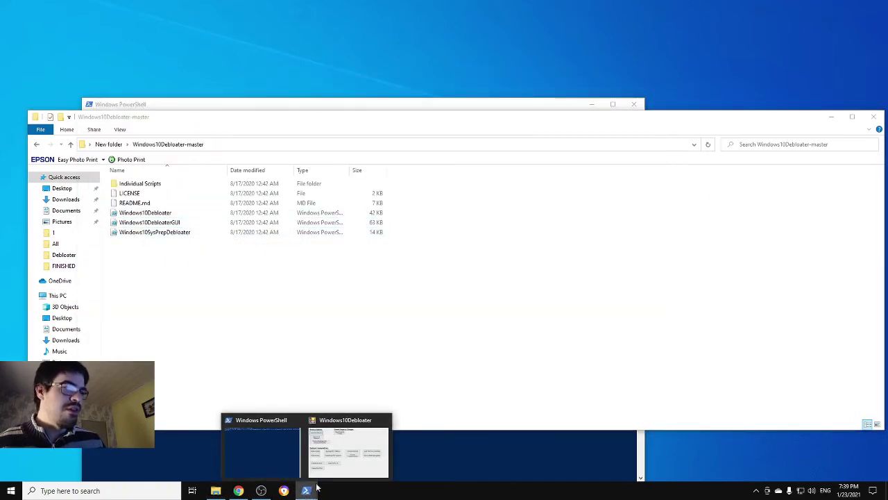
click(333, 464)
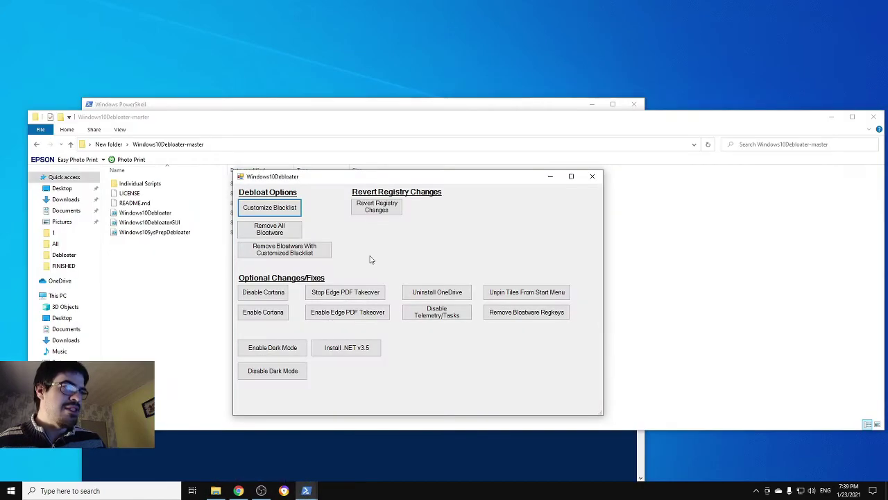
click(451, 456)
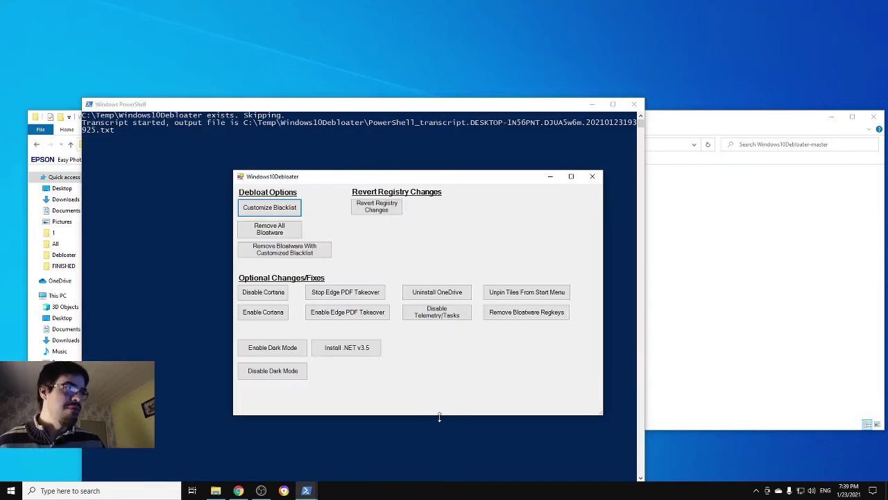
Remove all bloatware with the debloater and move its window aside to expose the PowerShell output.
click(283, 235)
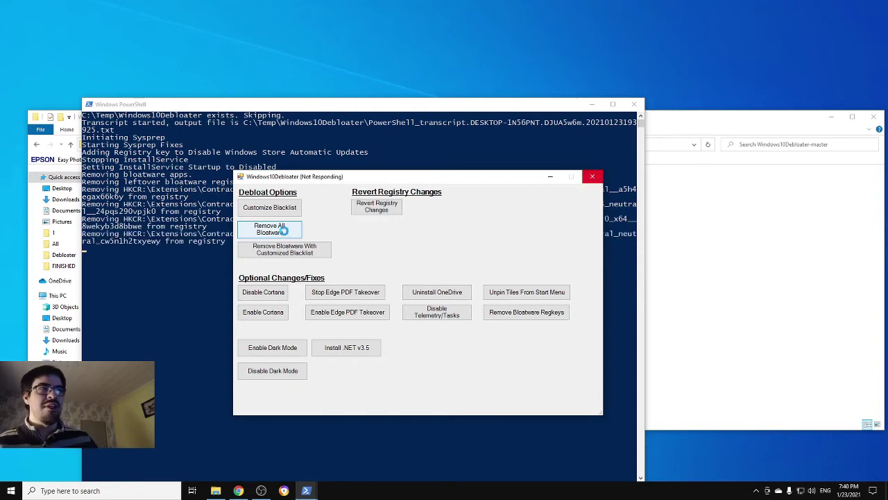
drag(312, 176, 618, 160)
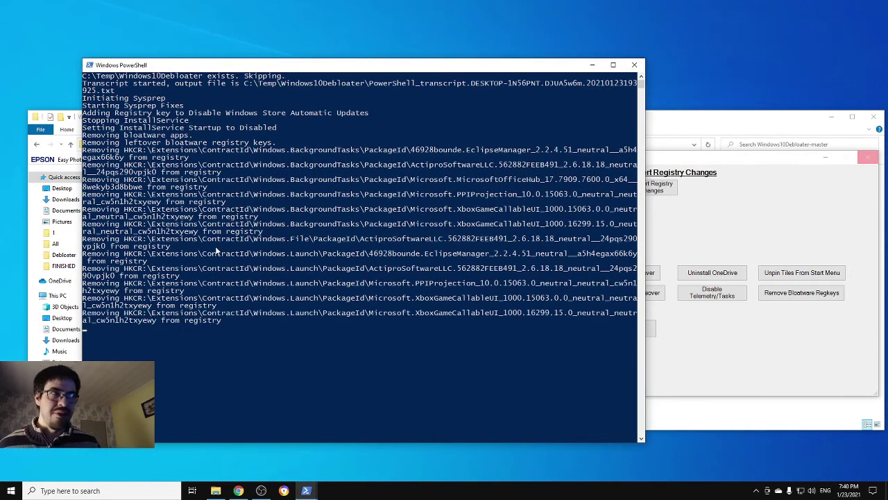
click(741, 218)
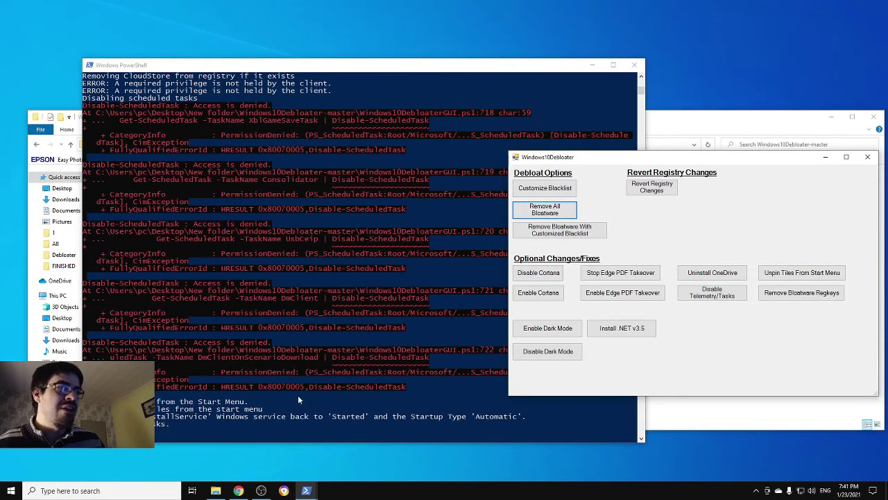
drag(648, 160, 554, 145)
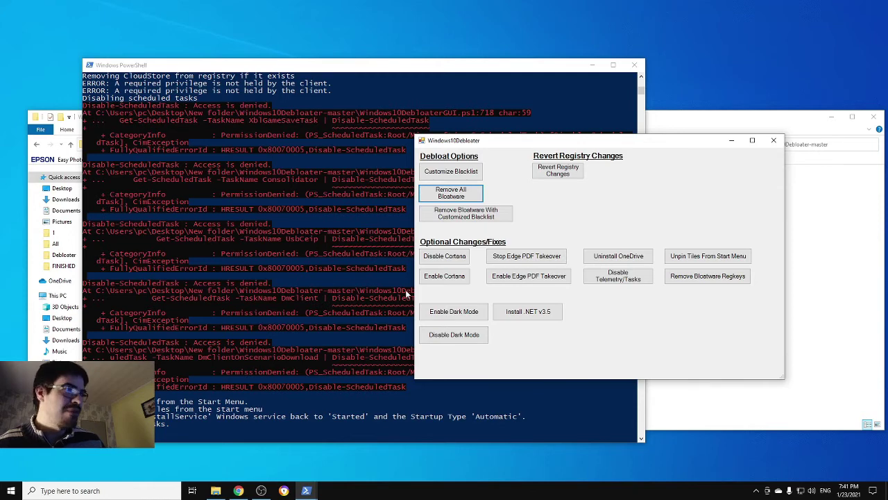
Disable Cortana and remove the bloatware registry keys.
click(465, 258)
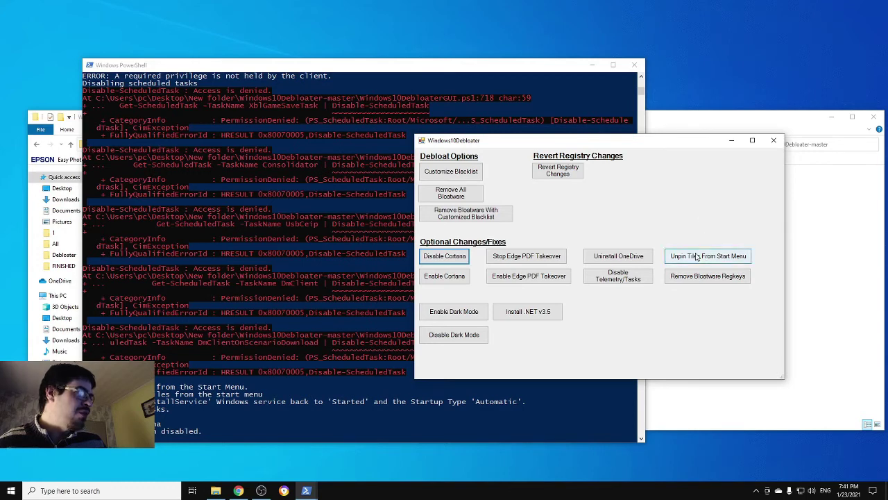
click(696, 281)
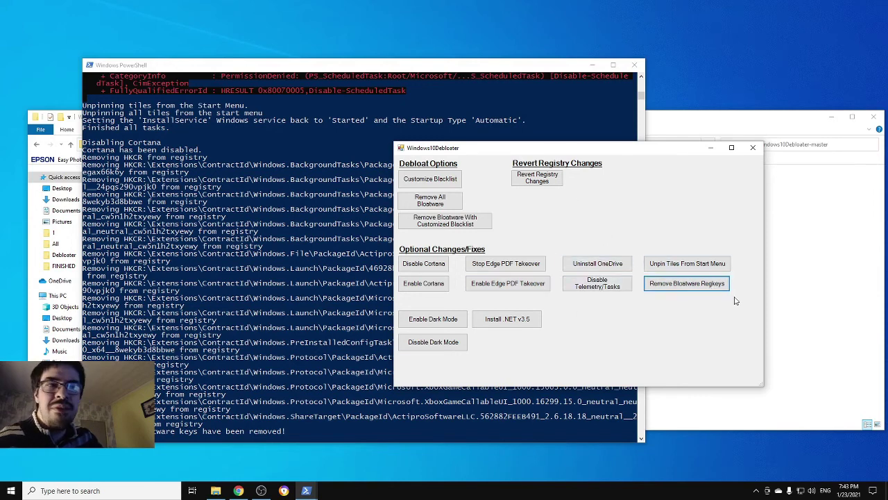
Close the Windows10Debloater tool and the Windows10Debloater-master folder window.
click(753, 147)
click(877, 123)
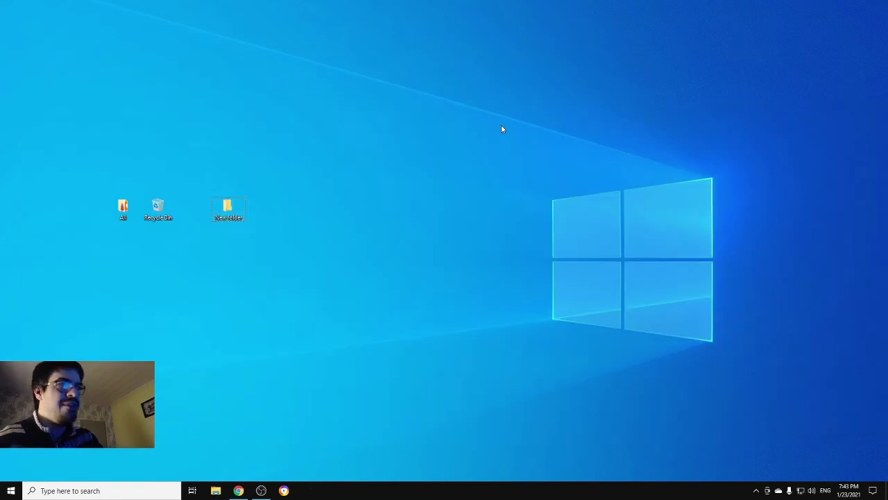